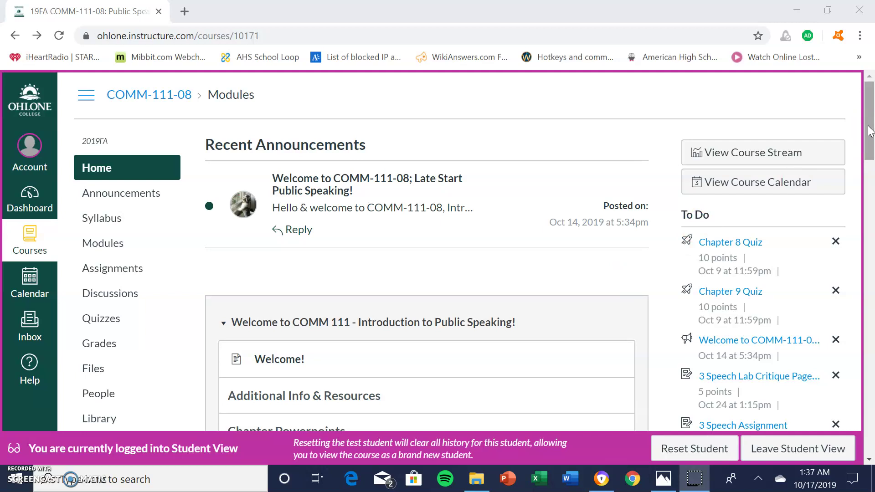
# Open the assignment "Lab: Let's Get Acquainted Tour (Page 2)" from the course's Lab module
pyautogui.moveTo(868, 131); pyautogui.dragTo(870, 302)
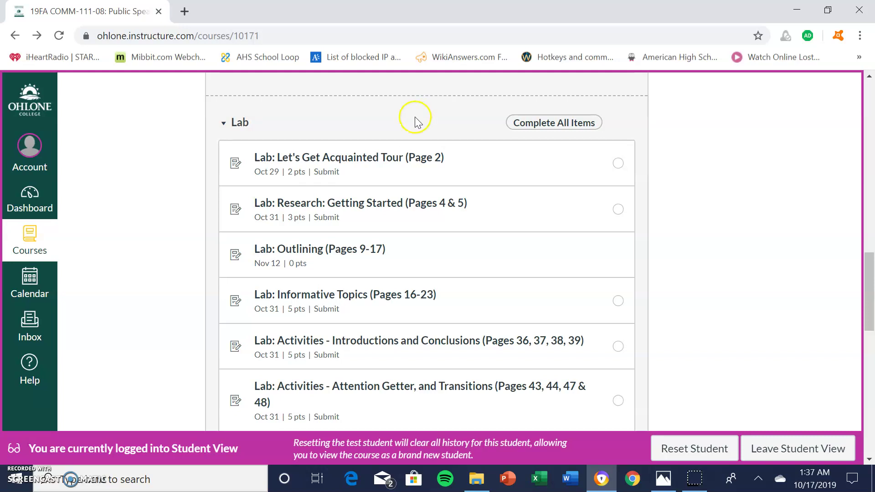
pyautogui.click(400, 133)
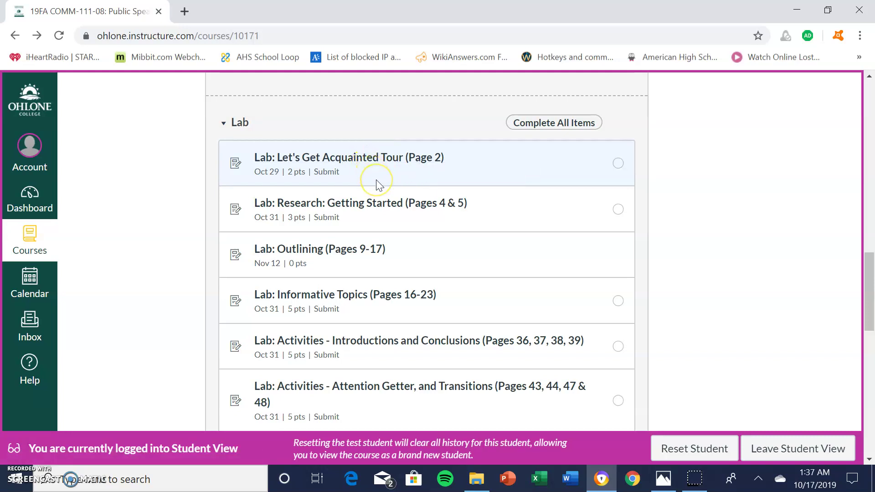
pyautogui.click(379, 162)
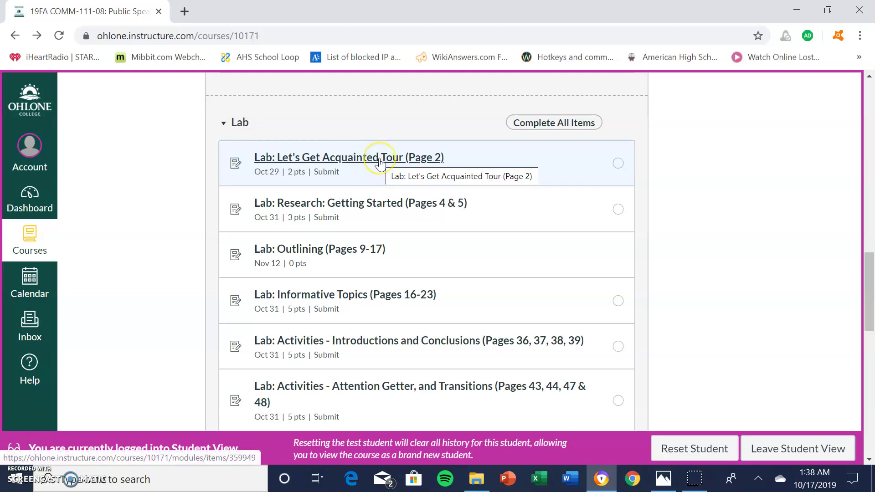
pyautogui.click(380, 161)
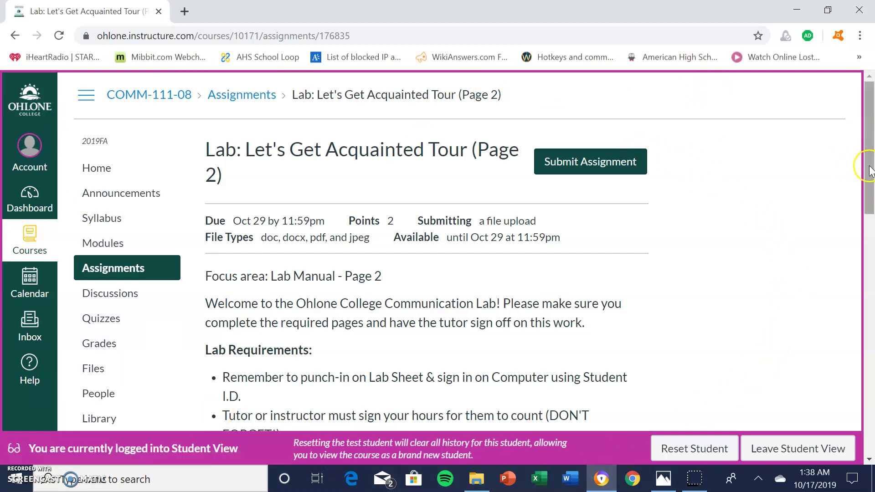
# Review the assignment's lab and submission requirements, and view the photographed lab page IMG_2648
pyautogui.moveTo(870, 166); pyautogui.dragTo(869, 185)
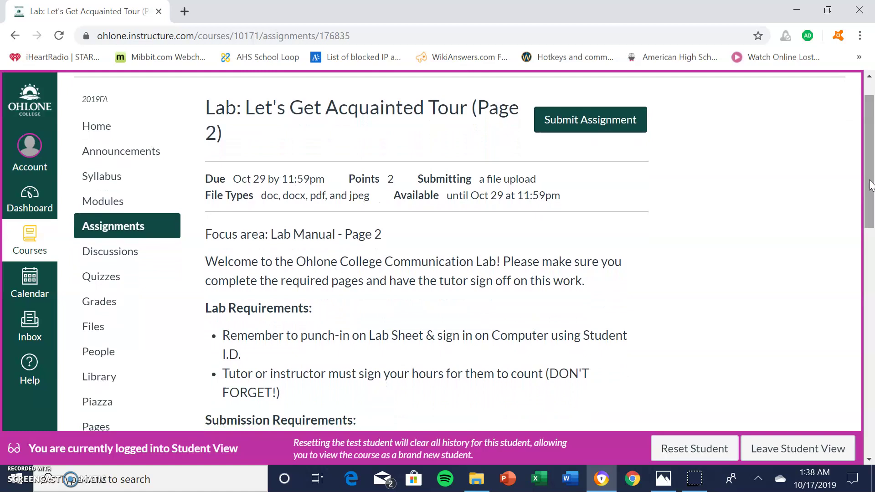
pyautogui.moveTo(870, 185); pyautogui.dragTo(870, 214)
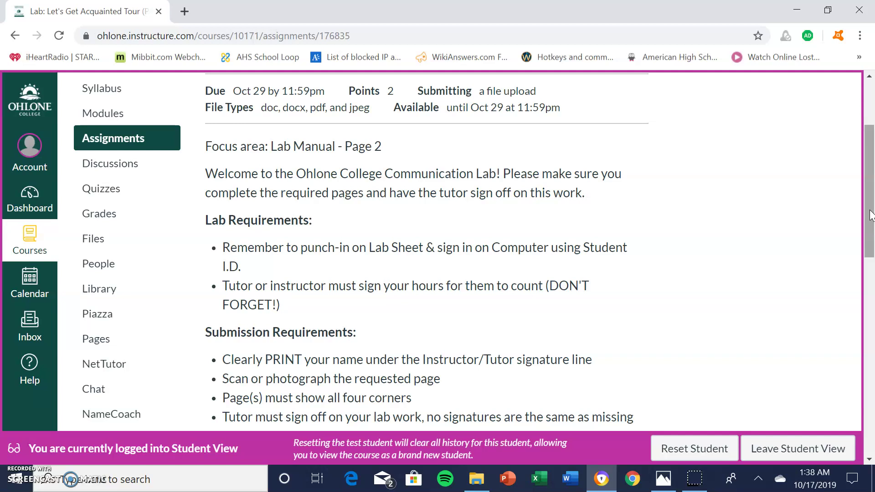
pyautogui.moveTo(870, 214); pyautogui.dragTo(871, 245)
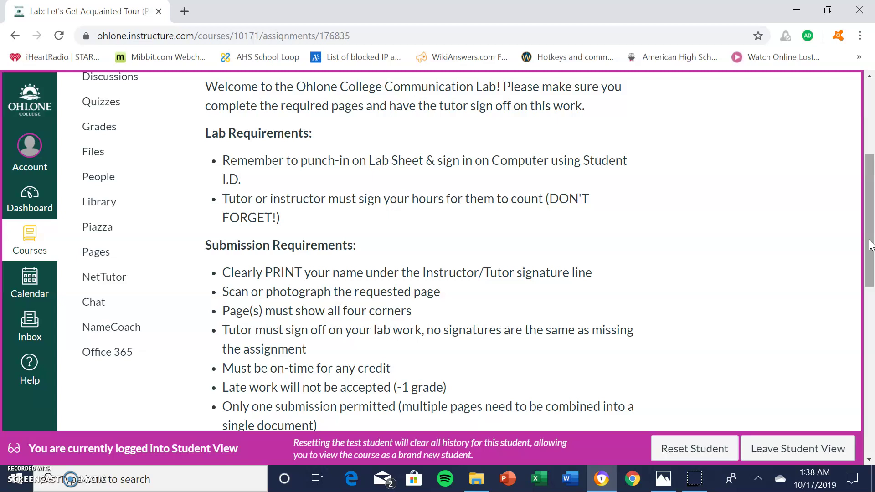
pyautogui.moveTo(871, 245); pyautogui.dragTo(870, 275)
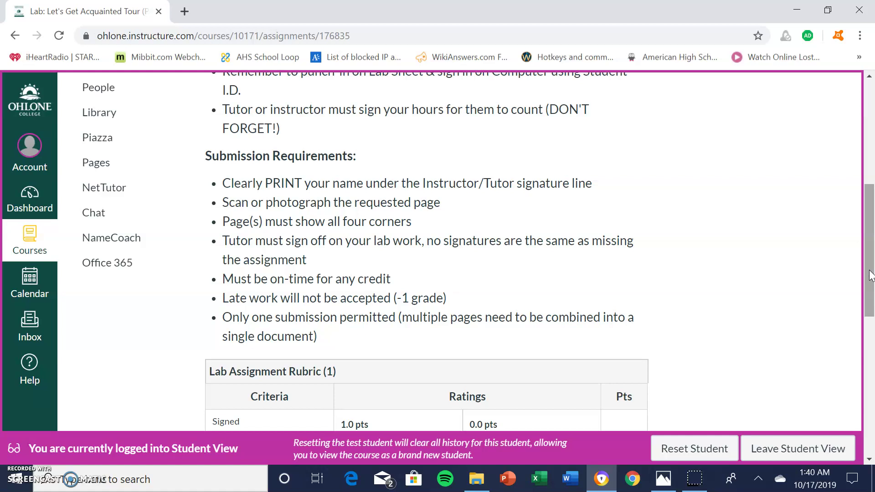
pyautogui.click(663, 482)
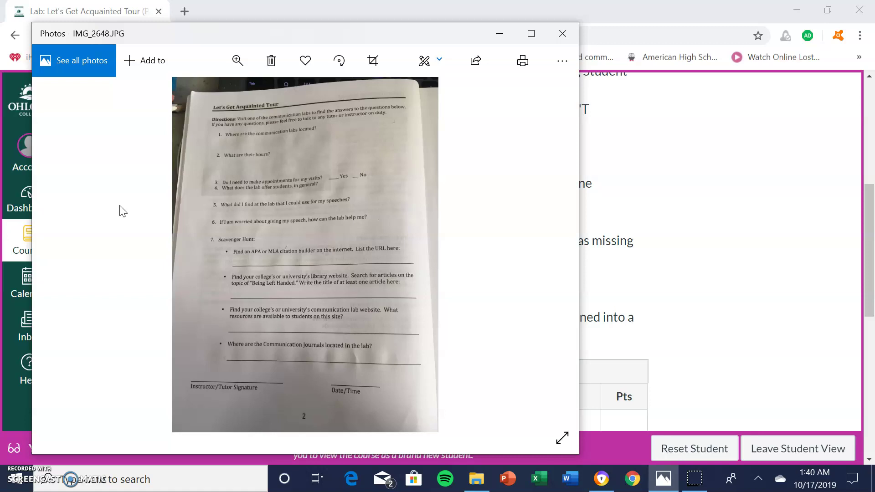
pyautogui.click(500, 33)
# Switch to Word, create a blank document and insert picture IMG_2648 from the Communication Lab folder in Pictures
pyautogui.click(569, 481)
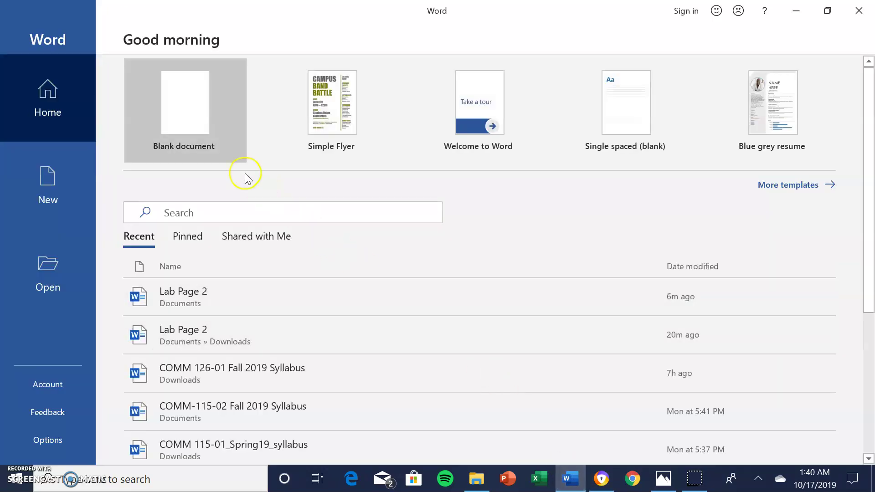
pyautogui.click(203, 116)
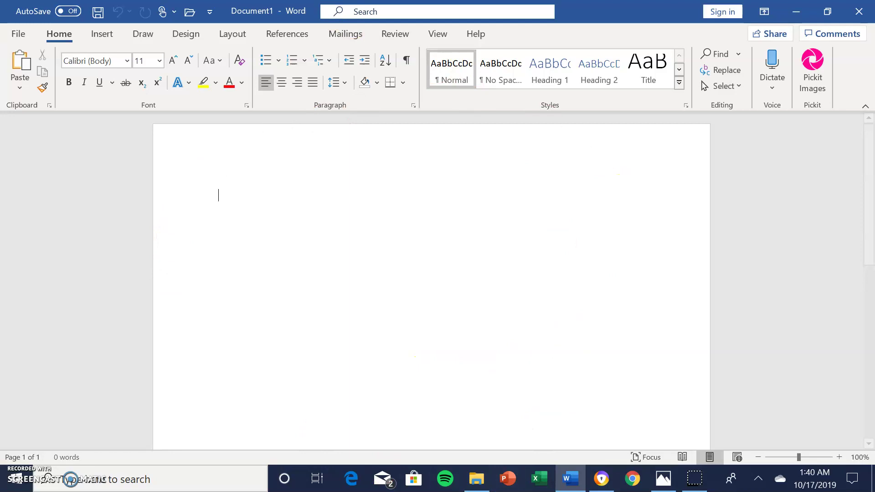
pyautogui.click(103, 35)
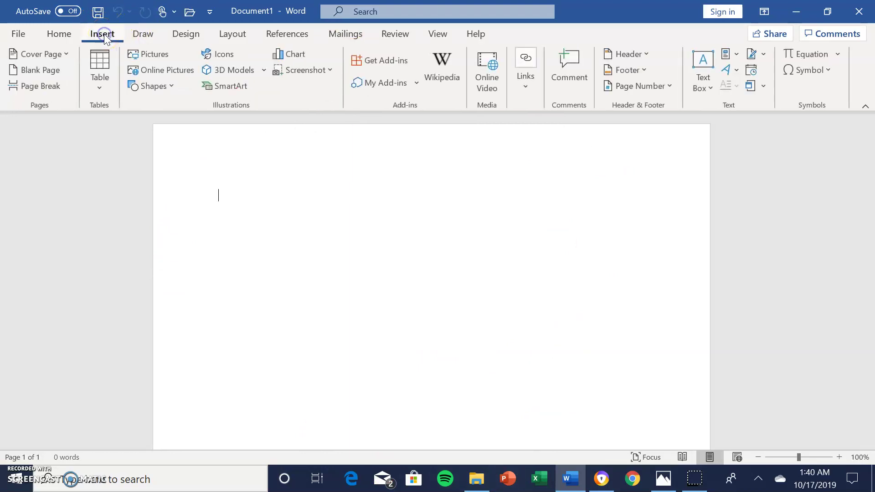
pyautogui.click(162, 56)
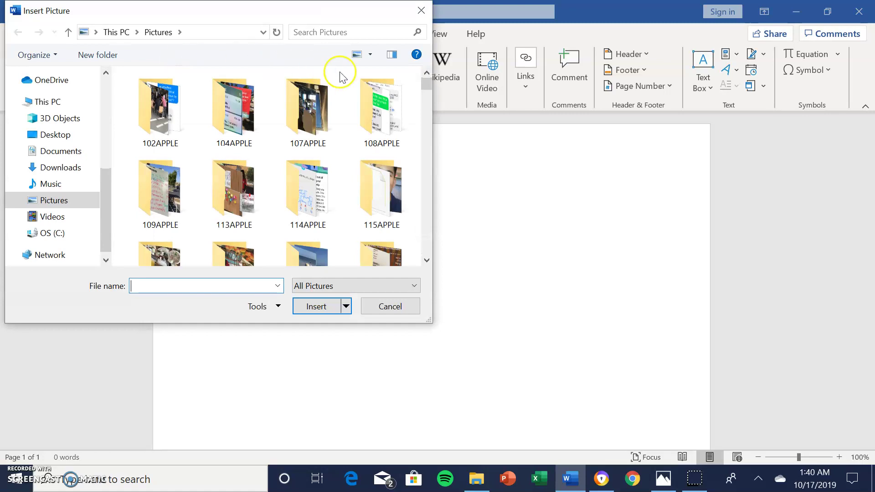
pyautogui.moveTo(426, 84); pyautogui.dragTo(425, 133)
pyautogui.doubleClick(393, 139)
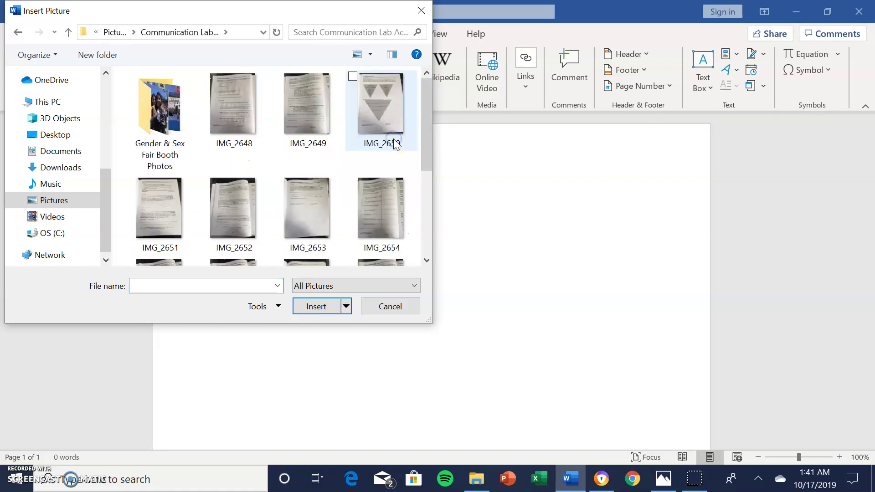
pyautogui.click(223, 135)
pyautogui.doubleClick(237, 124)
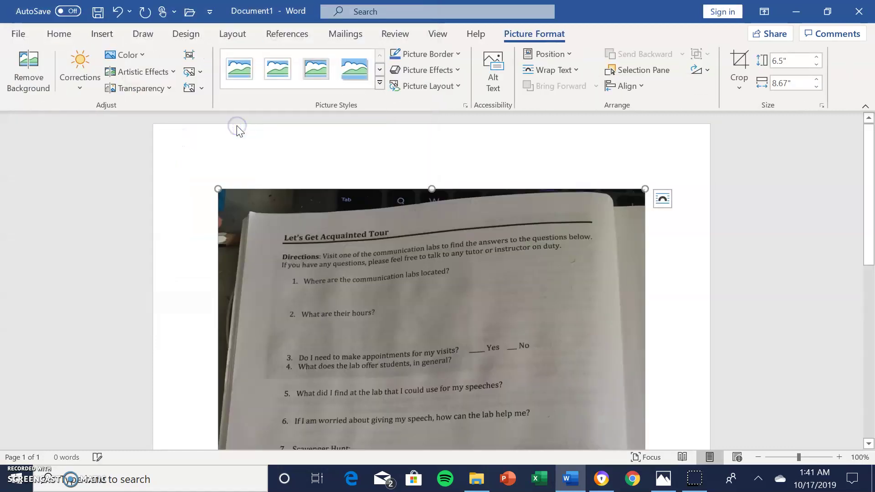
# Add a page after the first picture and insert picture IMG_2649 on it
pyautogui.click(654, 277)
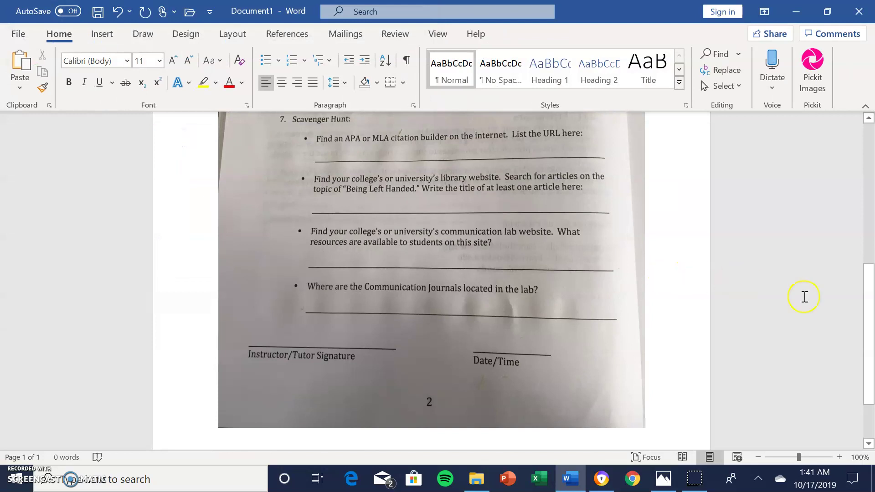
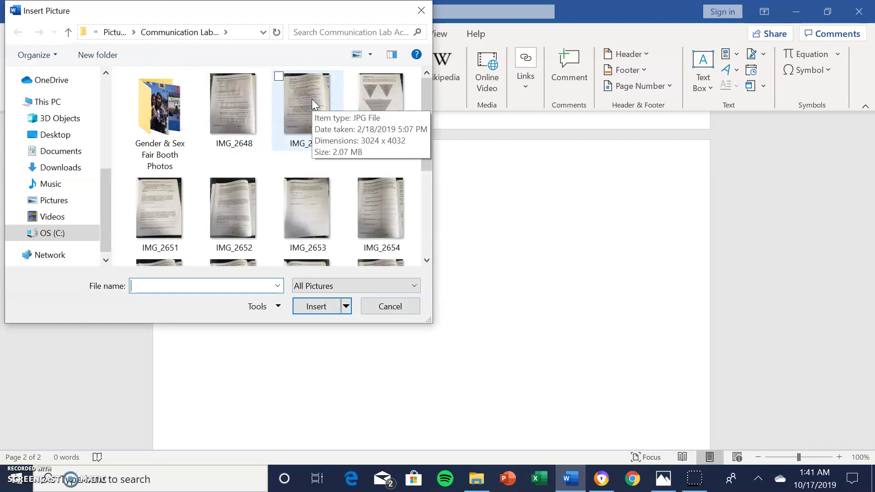
pyautogui.click(312, 99)
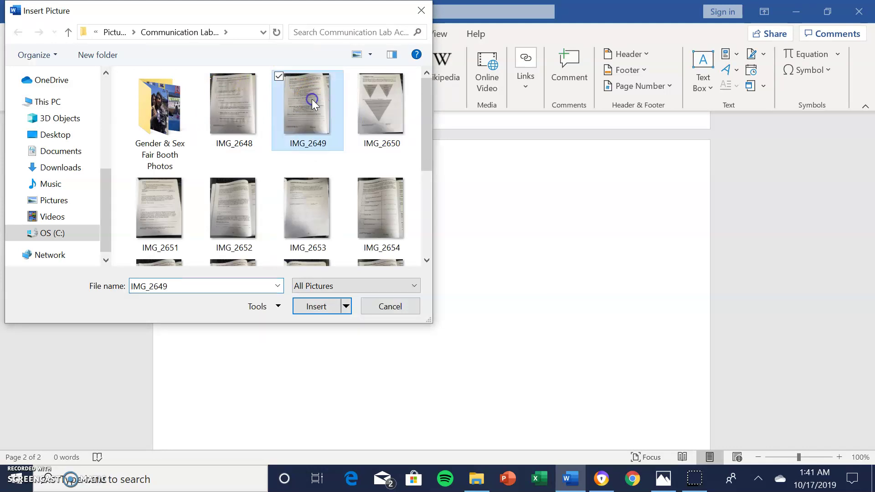
pyautogui.click(323, 306)
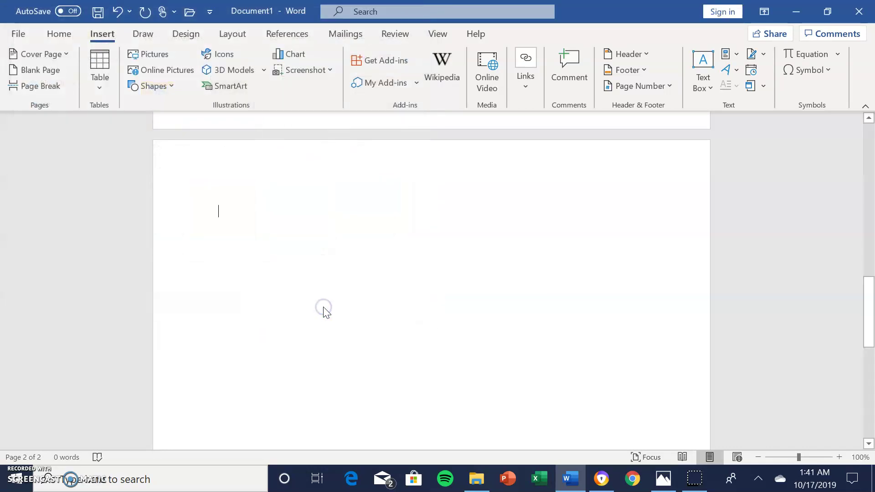
# Add a third page after the second picture and insert picture IMG_2650 on it
pyautogui.moveTo(870, 310); pyautogui.dragTo(871, 399)
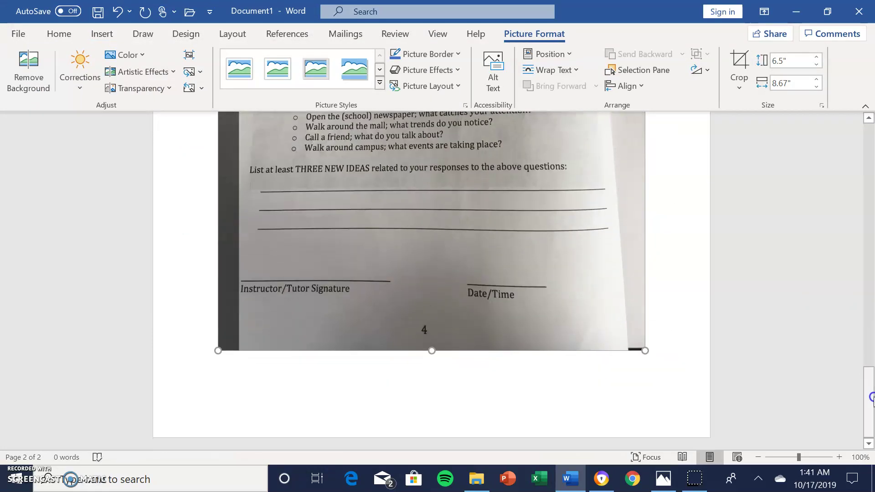
pyautogui.click(705, 349)
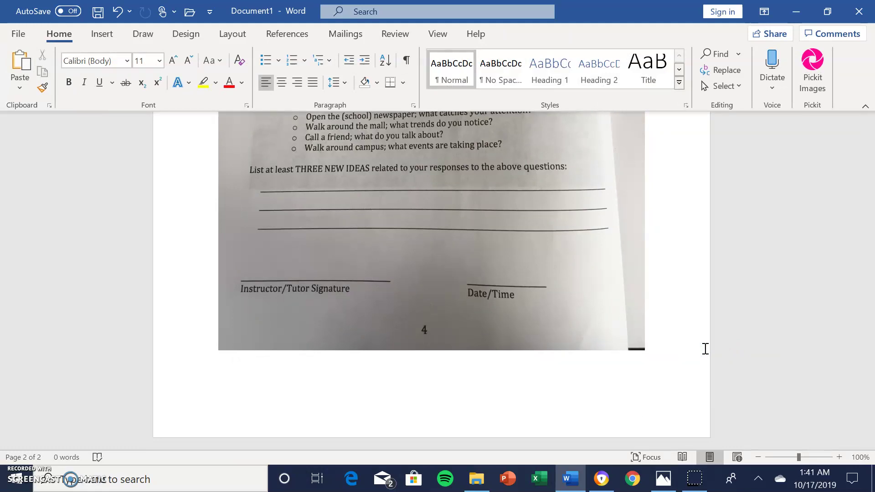
pyautogui.hotkey('ctrl', 'Return')
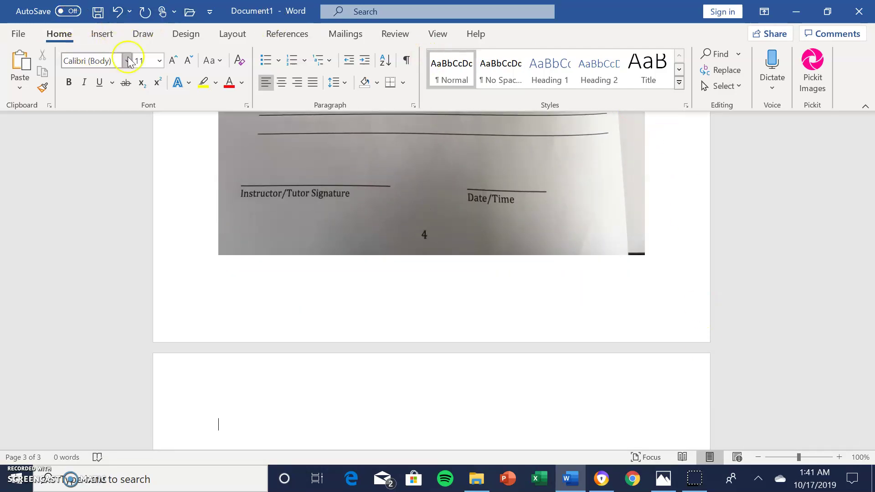
pyautogui.click(109, 35)
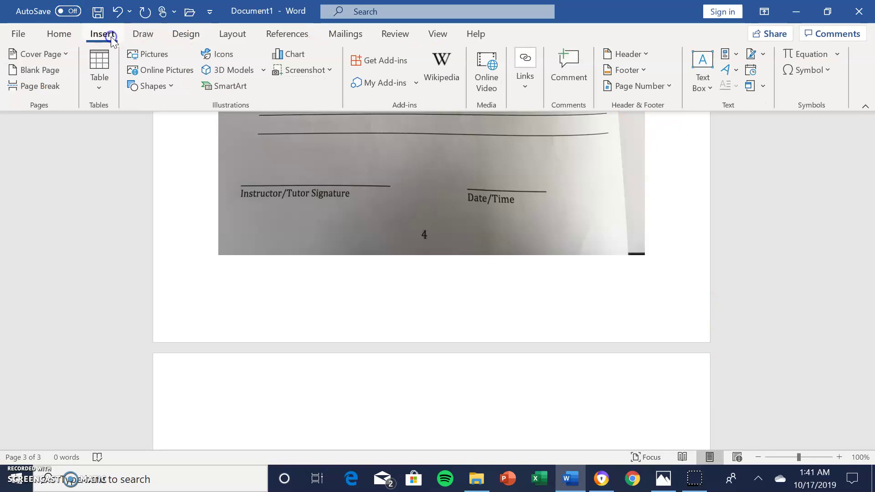
pyautogui.click(155, 54)
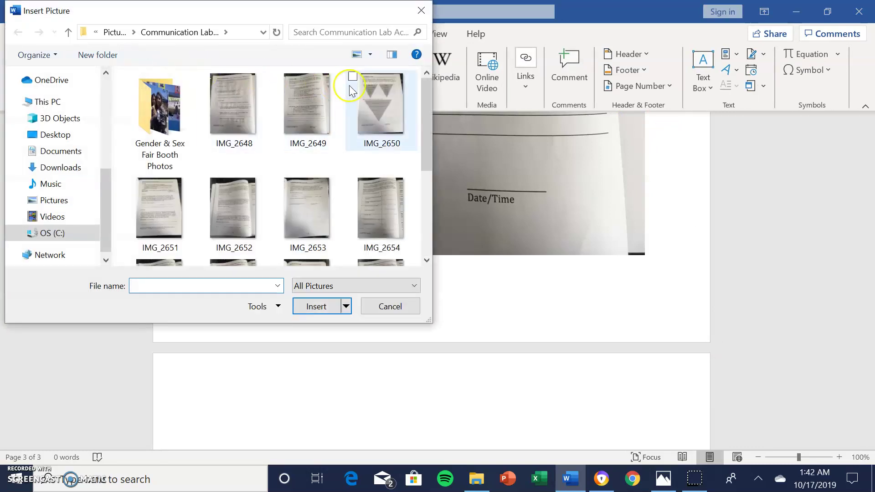
pyautogui.click(374, 102)
pyautogui.click(317, 306)
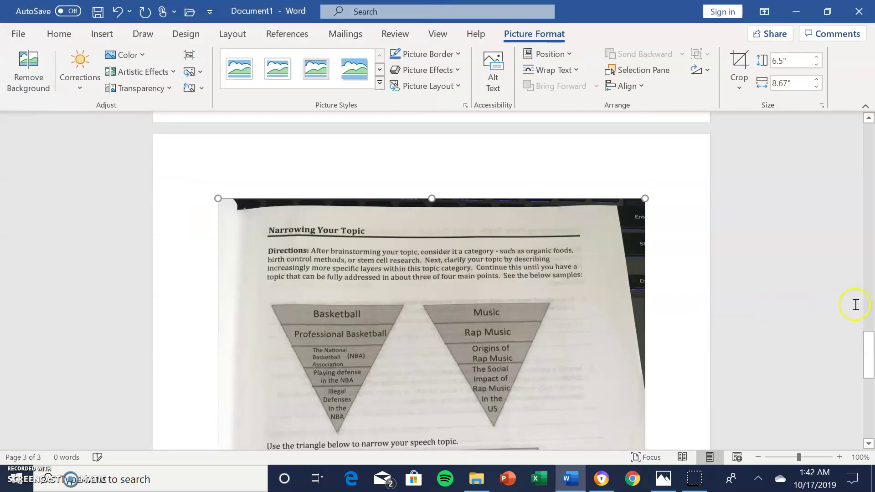
pyautogui.moveTo(870, 359); pyautogui.dragTo(870, 427)
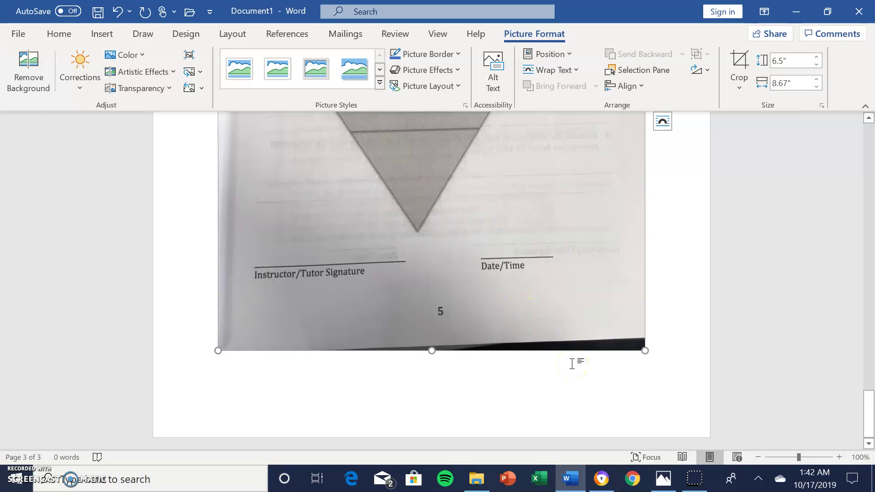
# Save the document as "Lab Page Submission" in the Documents folder in Word Document (*.docx) format
pyautogui.click(18, 35)
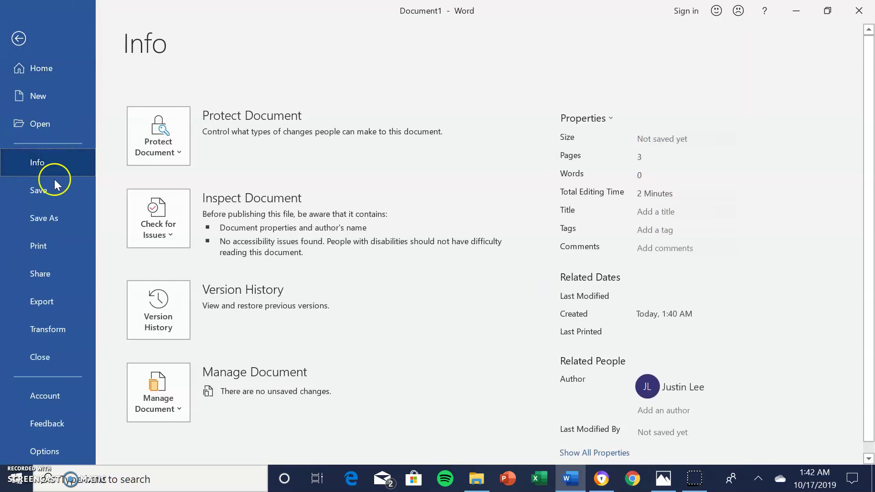
pyautogui.click(56, 223)
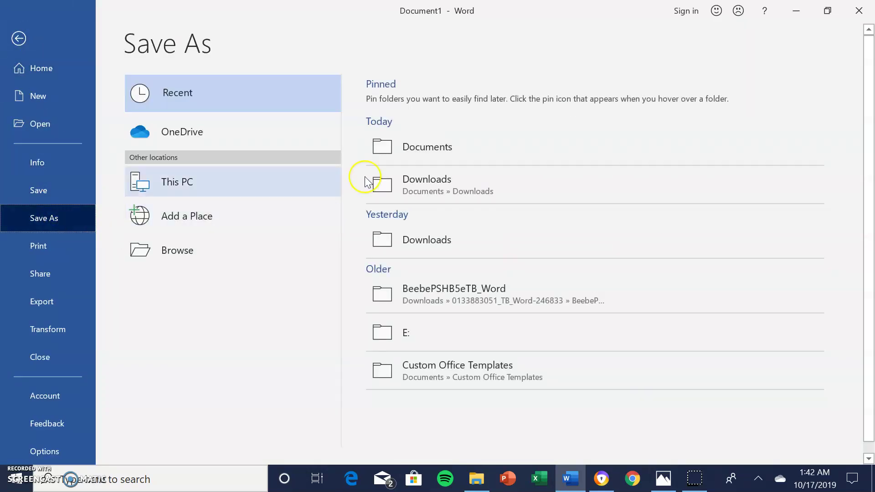
pyautogui.click(436, 150)
pyautogui.click(446, 105)
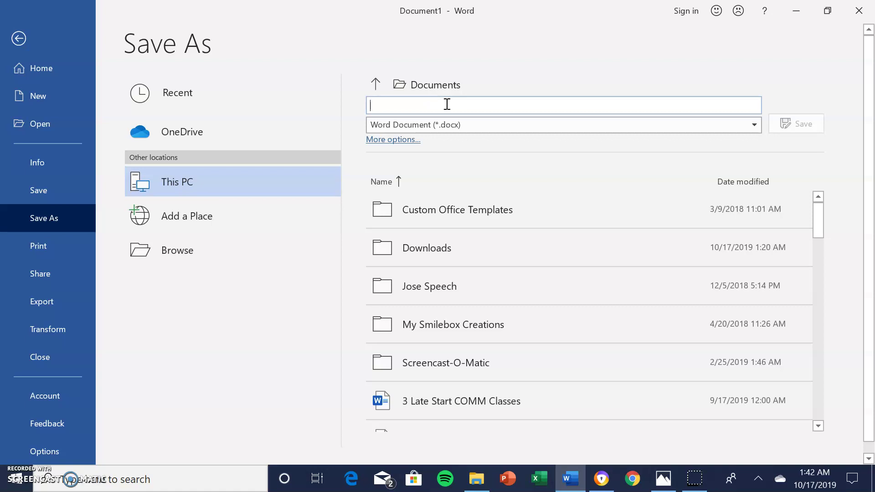
pyautogui.write('L')
pyautogui.write('s')
pyautogui.press('BackSpace')
pyautogui.press('BackSpace')
pyautogui.write('Lab Page Submission')
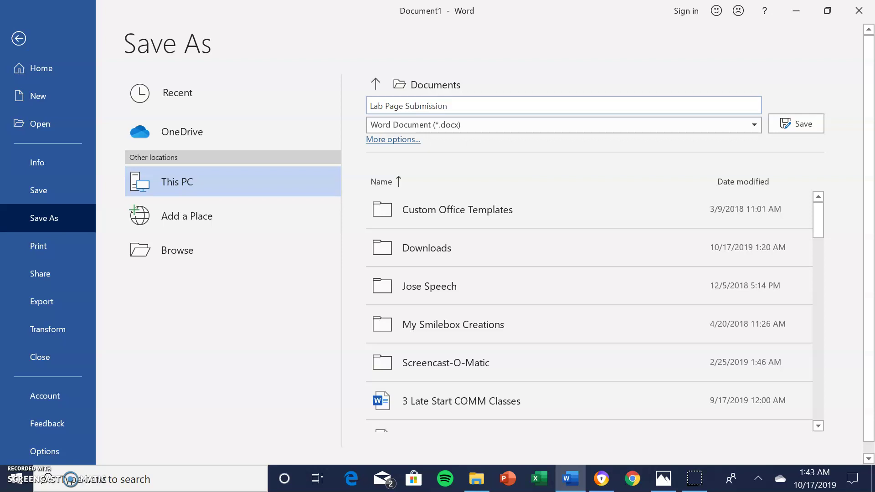
pyautogui.press('Return')
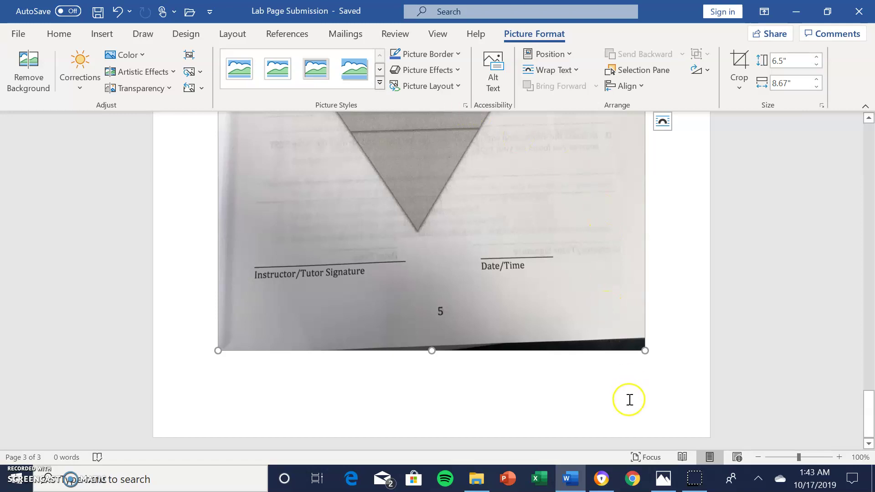
# Switch to Canvas in the browser, start a submission for the Let's Get Acquainted Tour assignment and attach Lab Page Submission from the Documents folder
pyautogui.click(601, 478)
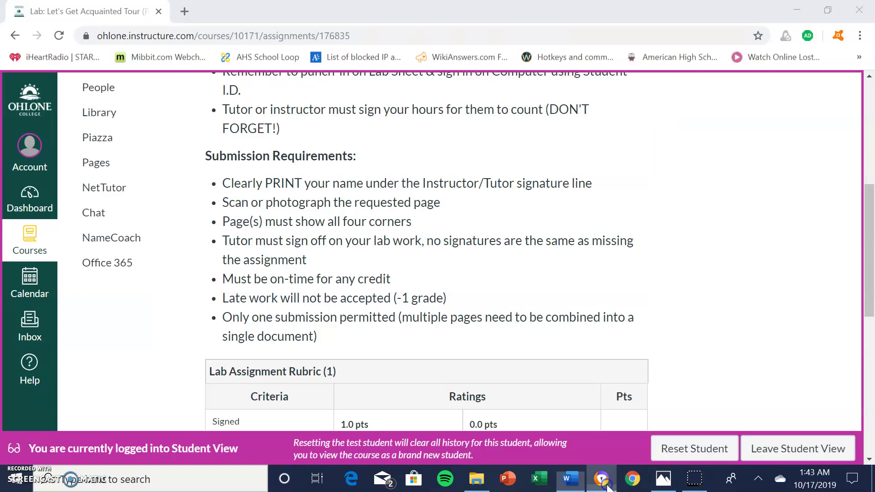
pyautogui.moveTo(865, 285); pyautogui.dragTo(870, 196)
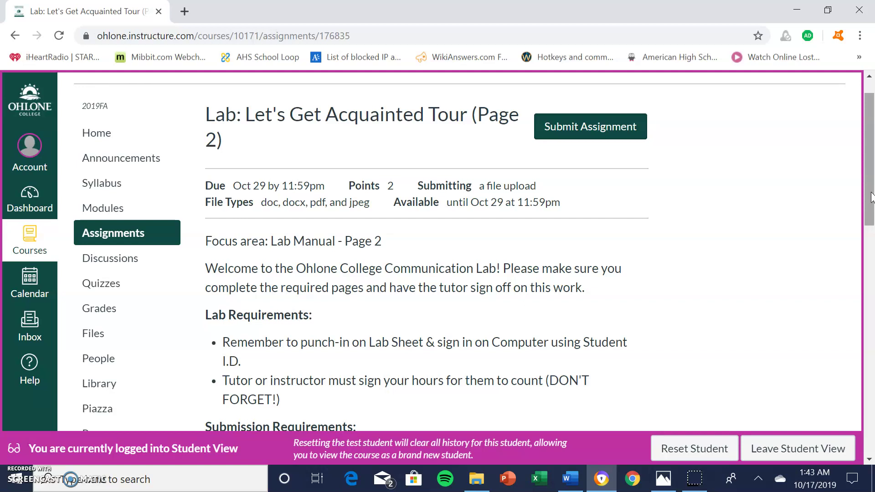
pyautogui.click(577, 132)
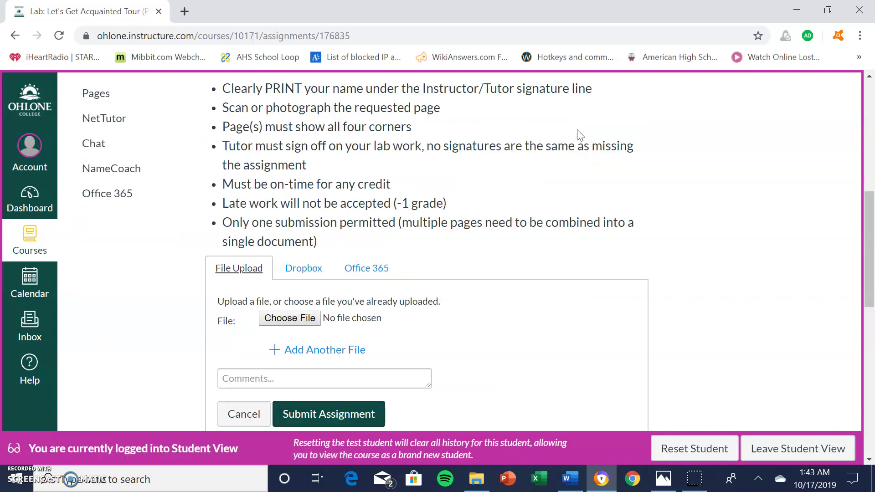
pyautogui.click(283, 318)
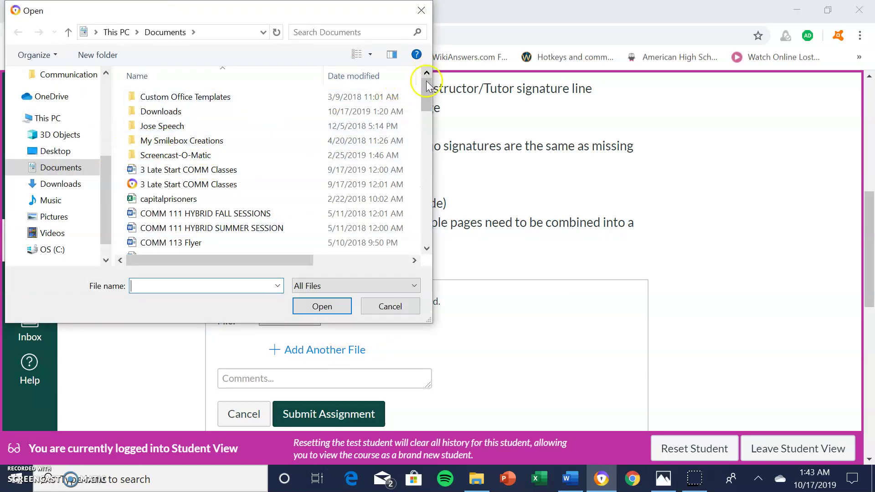
pyautogui.moveTo(427, 93); pyautogui.dragTo(416, 178)
pyautogui.click(225, 181)
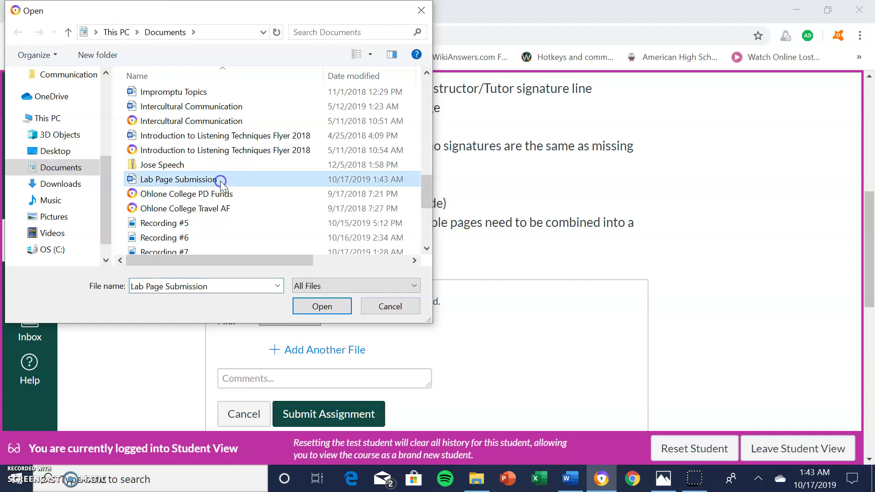
pyautogui.click(321, 307)
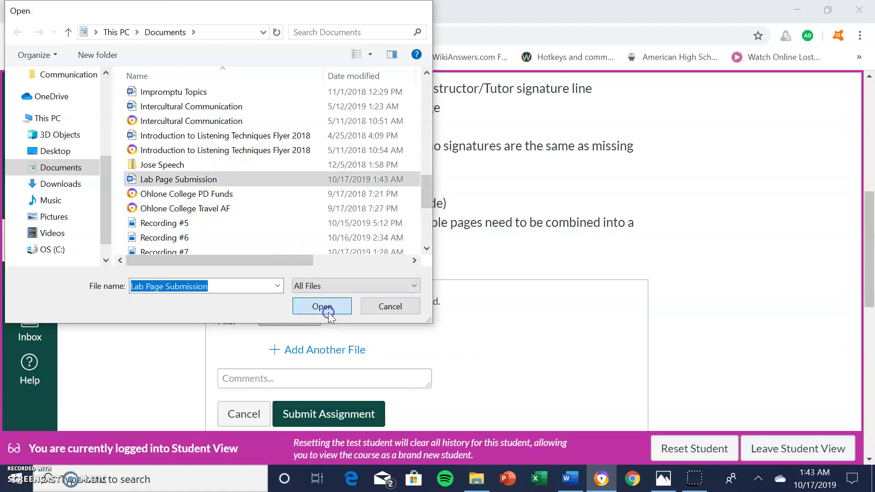
# Submit the assignment with the attached Lab Page Submission.docx file and no comment
pyautogui.click(871, 244)
pyautogui.moveTo(871, 244); pyautogui.dragTo(855, 307)
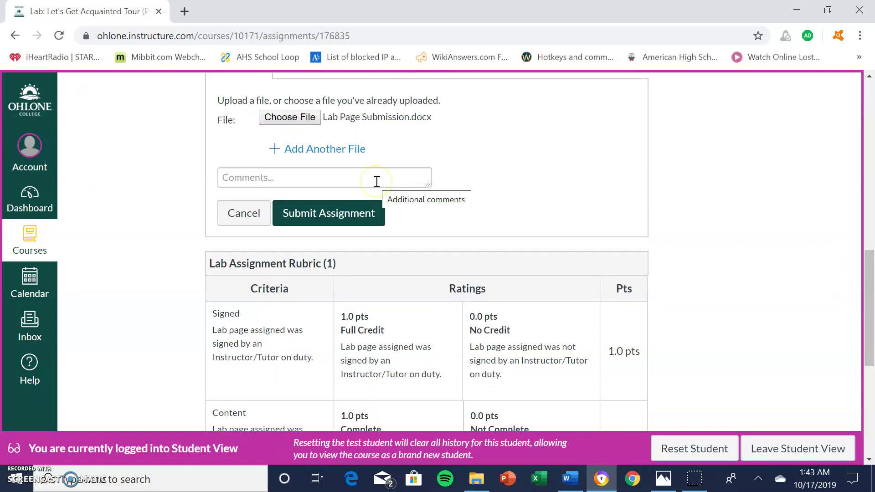
pyautogui.click(345, 212)
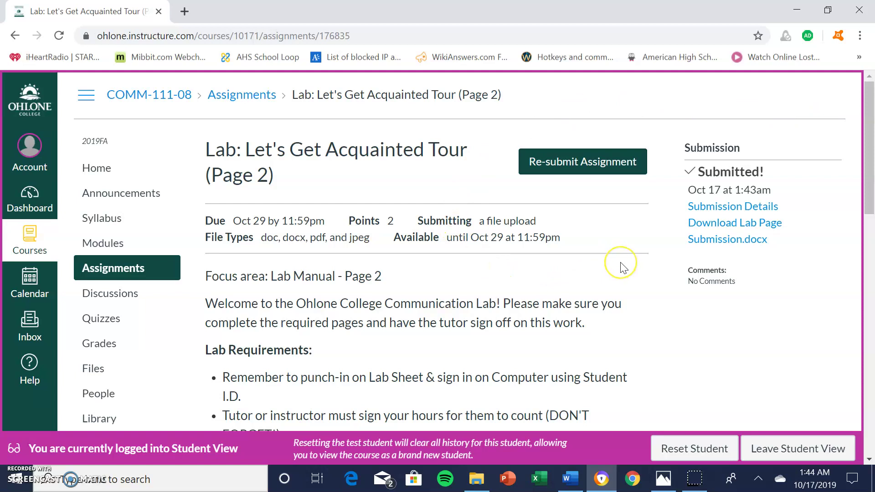
# Open the submission details and show the preview of Lab Page Submission.docx in full screen
pyautogui.click(717, 208)
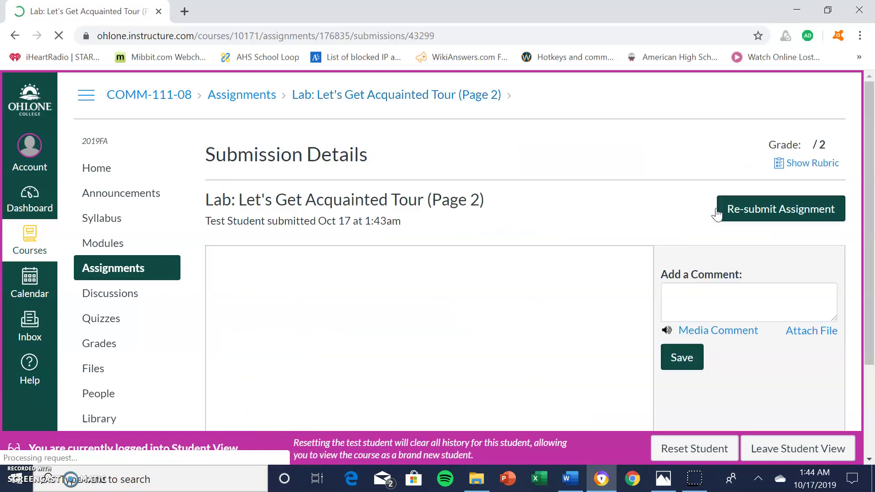
pyautogui.scroll(-1, 684, 205)
pyautogui.click(675, 199)
pyautogui.click(610, 205)
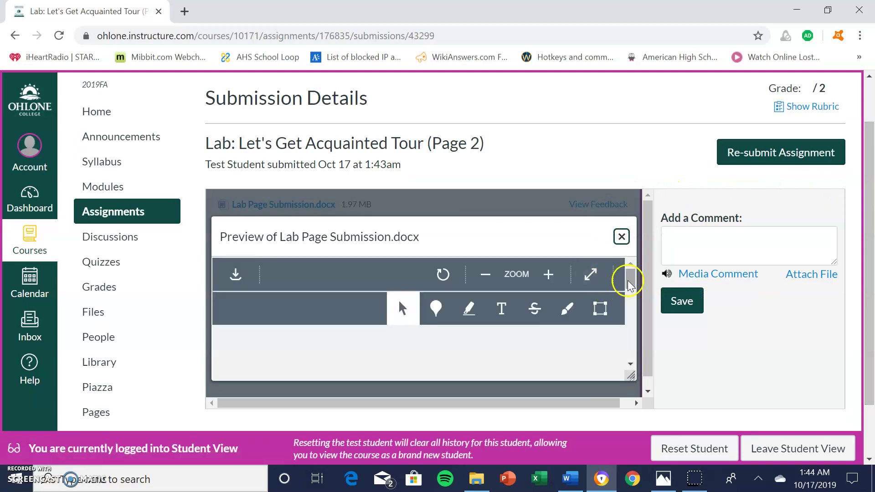
pyautogui.click(591, 279)
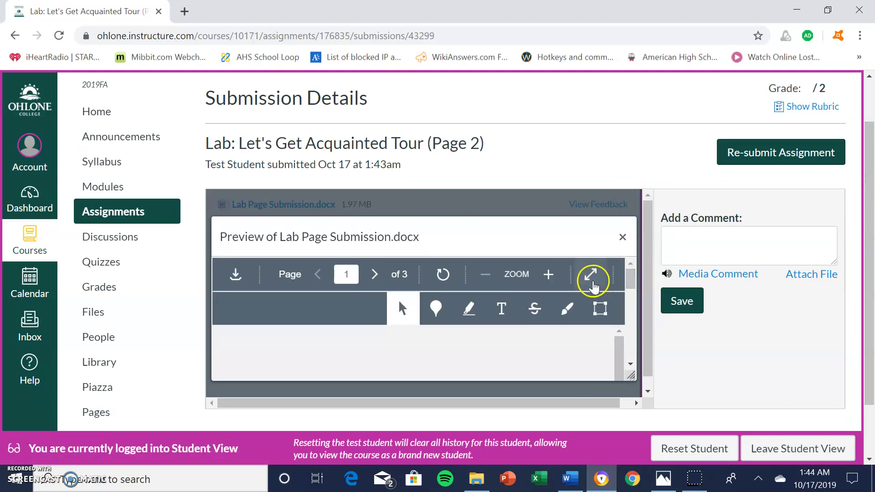
pyautogui.click(592, 286)
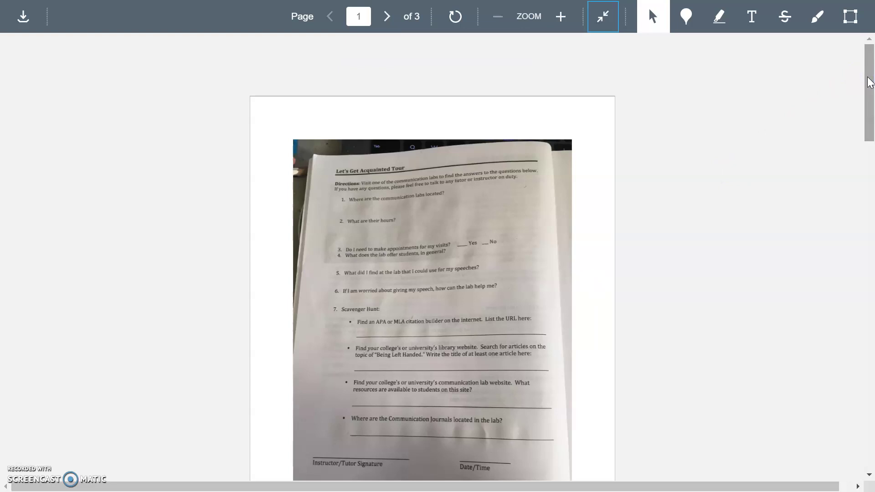
# Look over the submitted pages in the full-screen preview and return to the submission details
pyautogui.moveTo(869, 81); pyautogui.dragTo(865, 44)
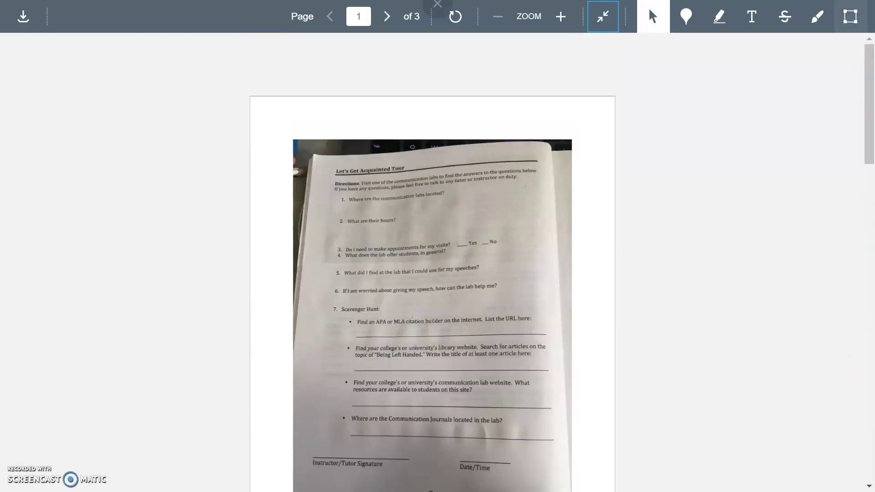
pyautogui.click(854, 22)
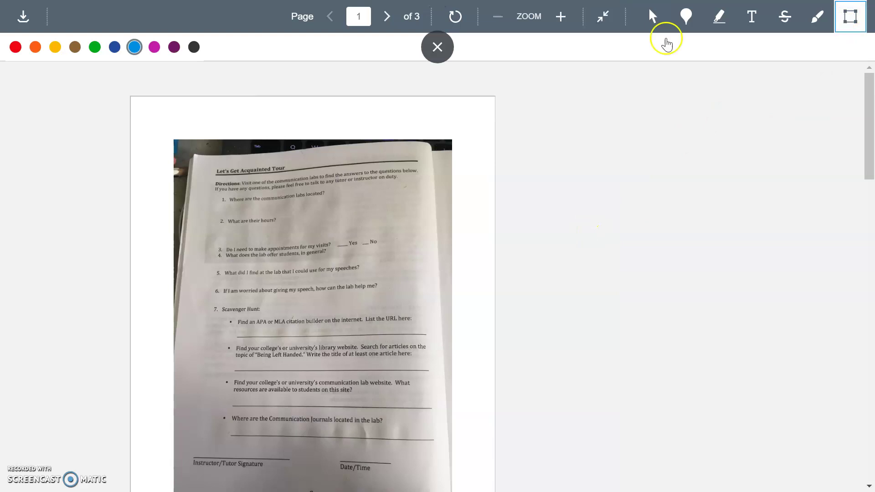
pyautogui.click(437, 47)
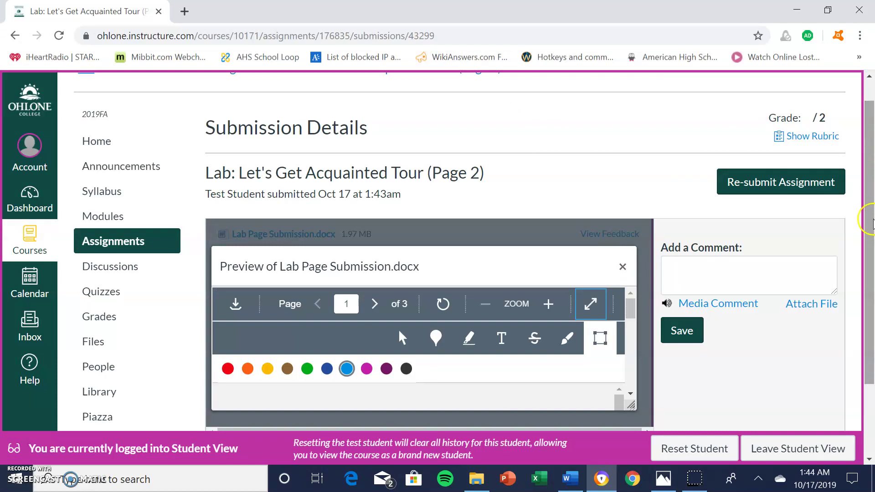
pyautogui.moveTo(870, 219); pyautogui.dragTo(872, 279)
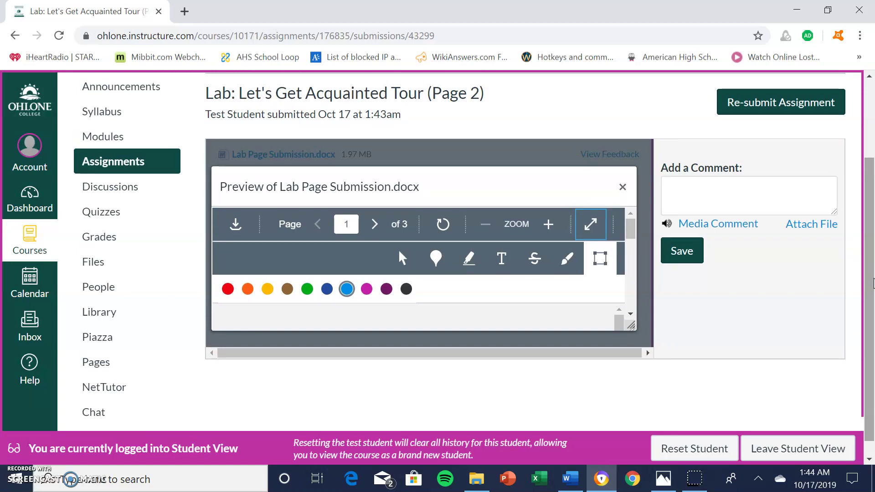
pyautogui.moveTo(873, 283); pyautogui.dragTo(873, 250)
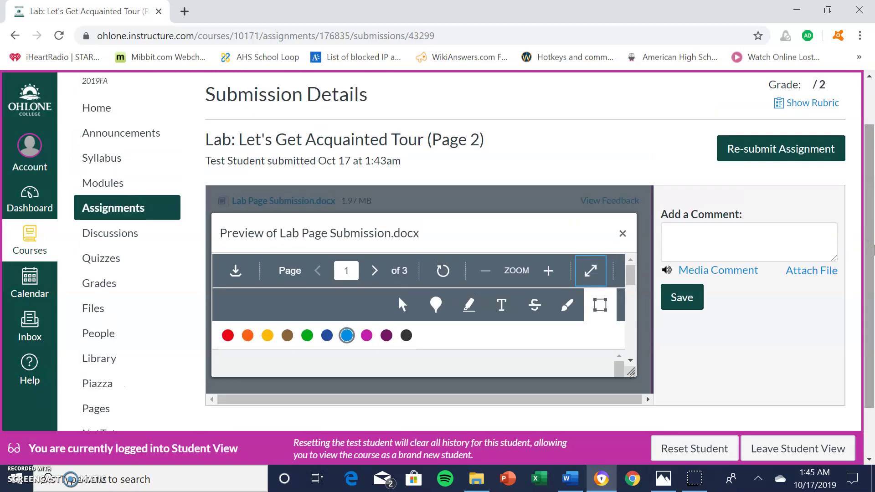